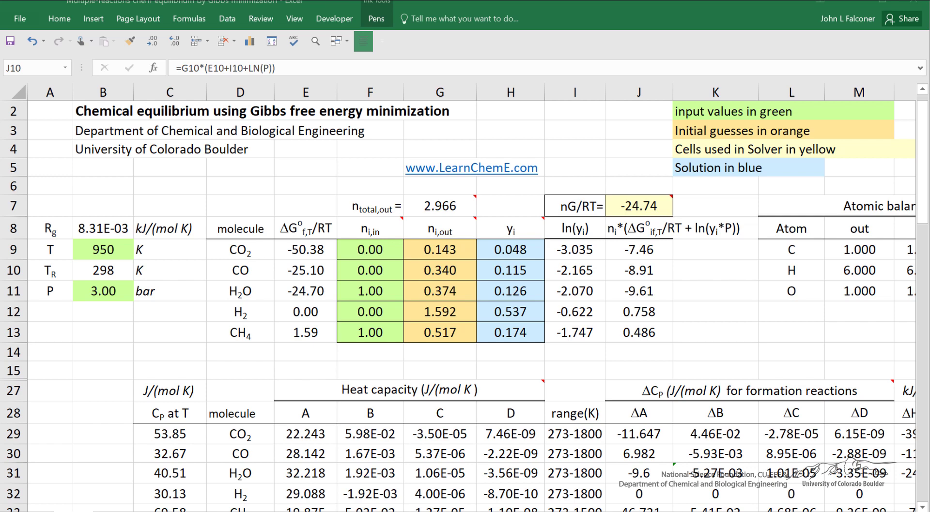
Set the initial guesses for the outlet moles of all five molecules in G9:G13 to 1
left_click(440, 249)
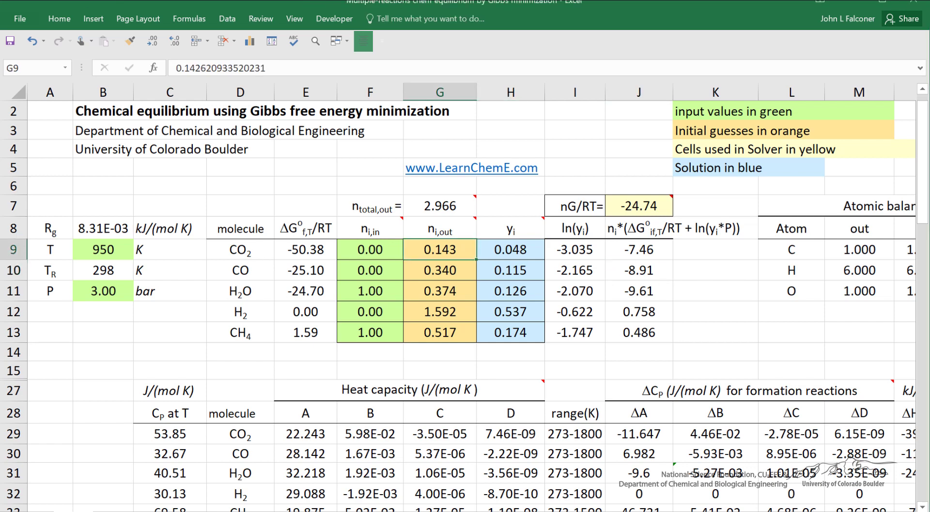
type("1 1 1 1 1")
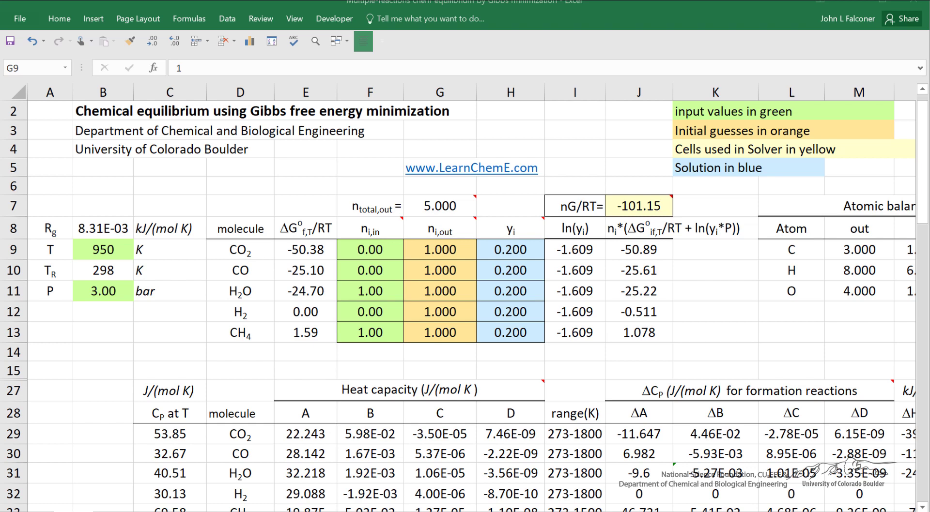
key("ctrl+shift+Down")
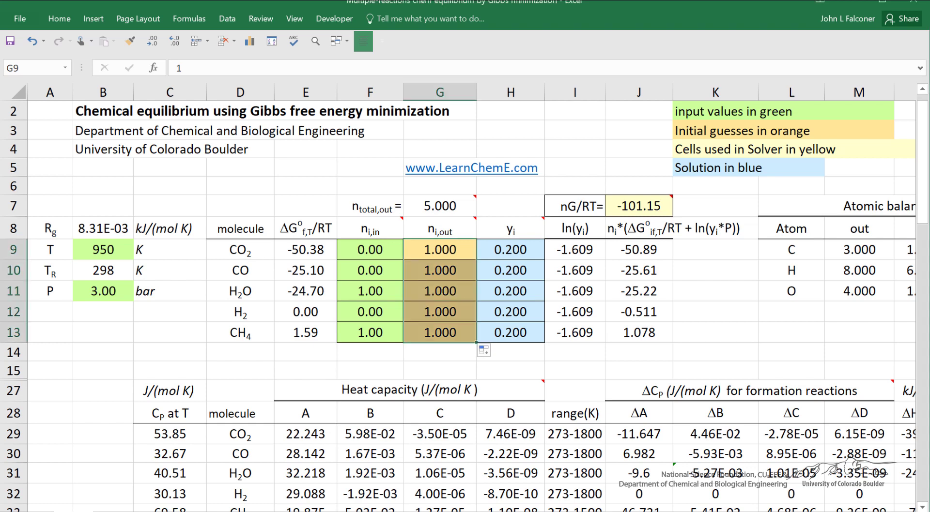
Examine the atomic balances, including the hydrogen inlet formula in N10 and the out-in differences in O9:O11
scroll(470, 298, "right", 3)
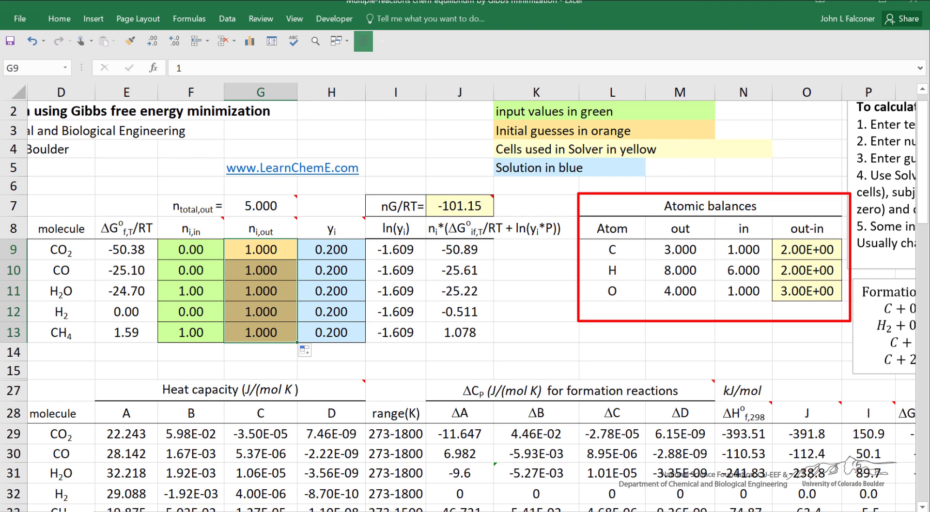
left_click(743, 270)
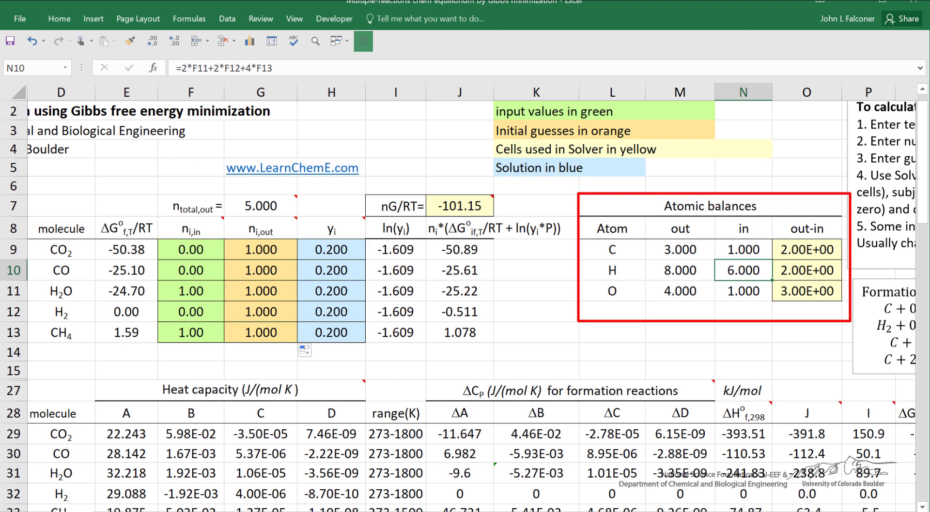
left_click_drag(806, 249, 806, 291)
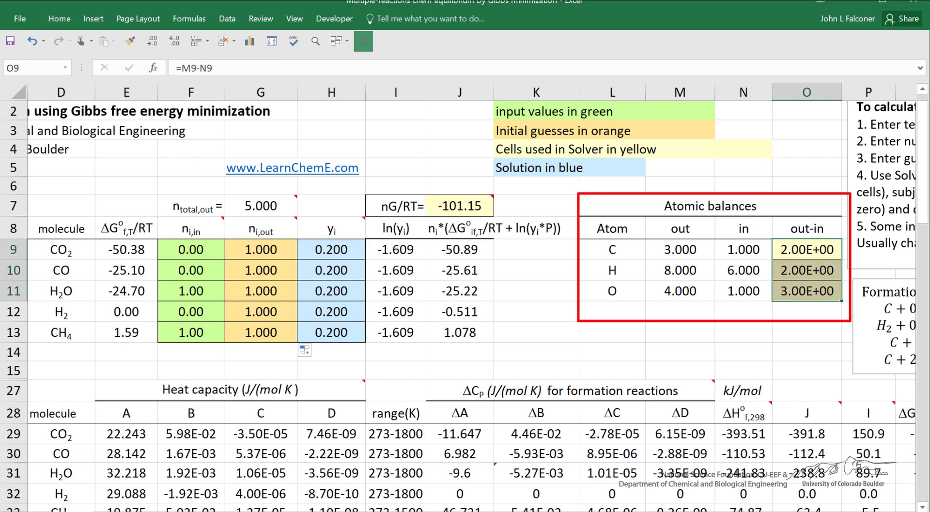
mouse_move(465, 206)
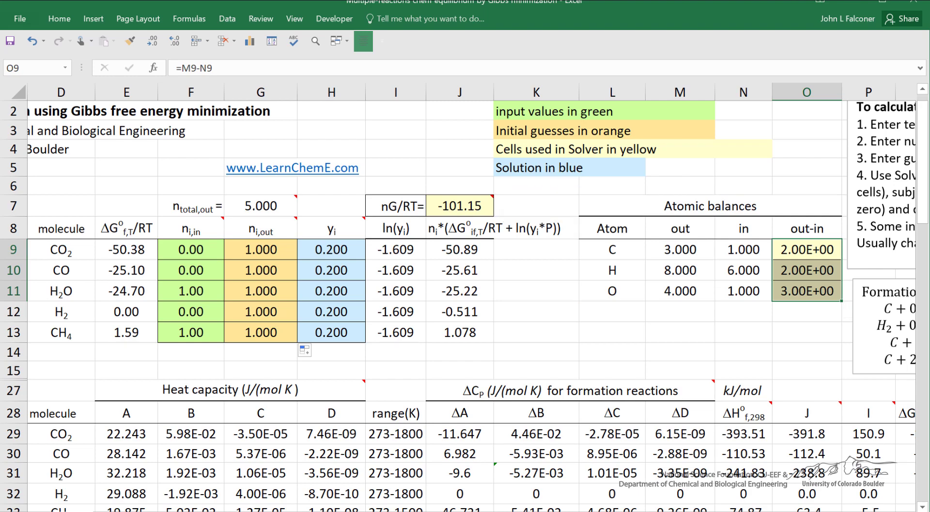
Read the instructions for calculating equilibrium composition and inspect the formation Gibbs energy terms in E9:E13
scroll(471, 297, "right", 5)
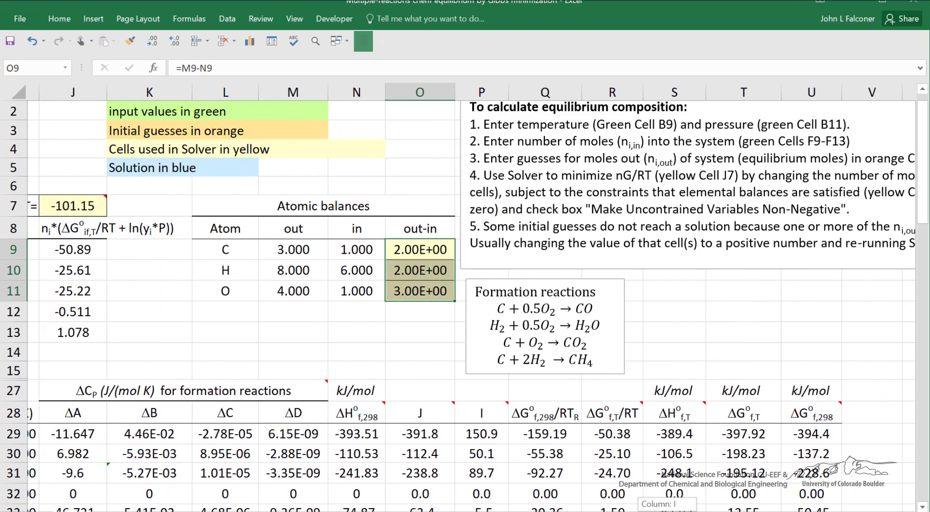
scroll(472, 297, "right", 2)
scroll(471, 298, "left", 2)
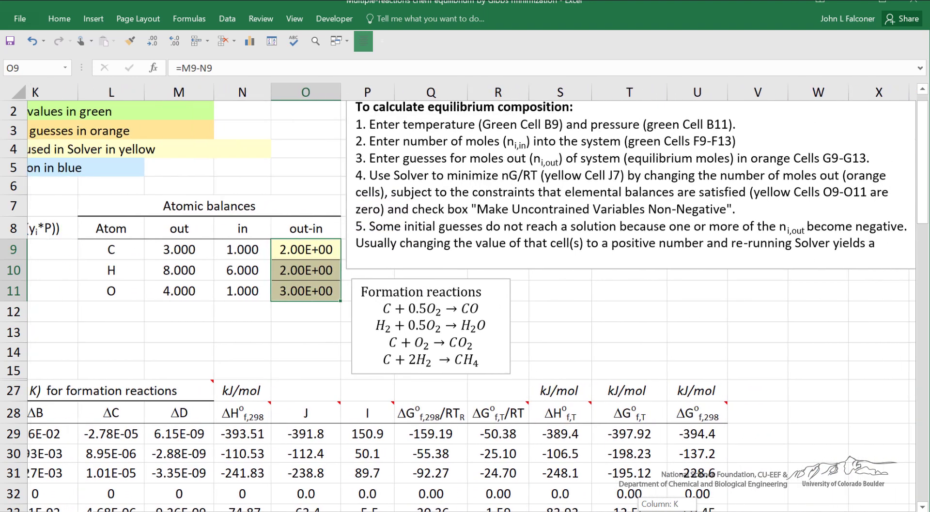
scroll(471, 298, "left", 3)
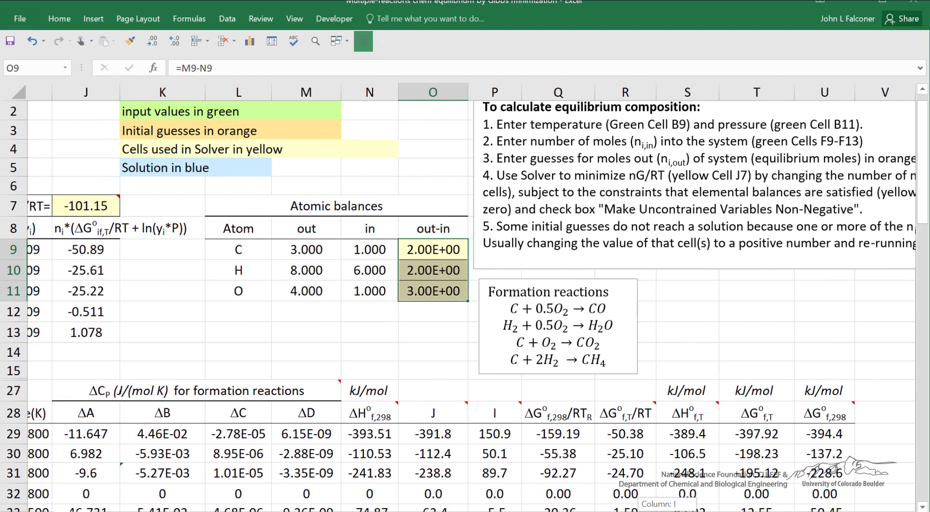
scroll(472, 298, "left", 1)
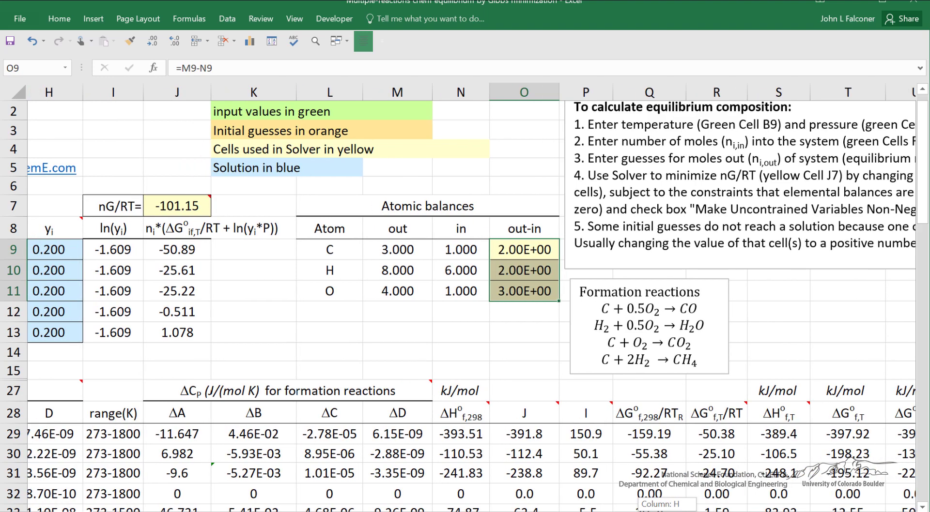
scroll(471, 298, "left", 2)
scroll(471, 298, "right", 3)
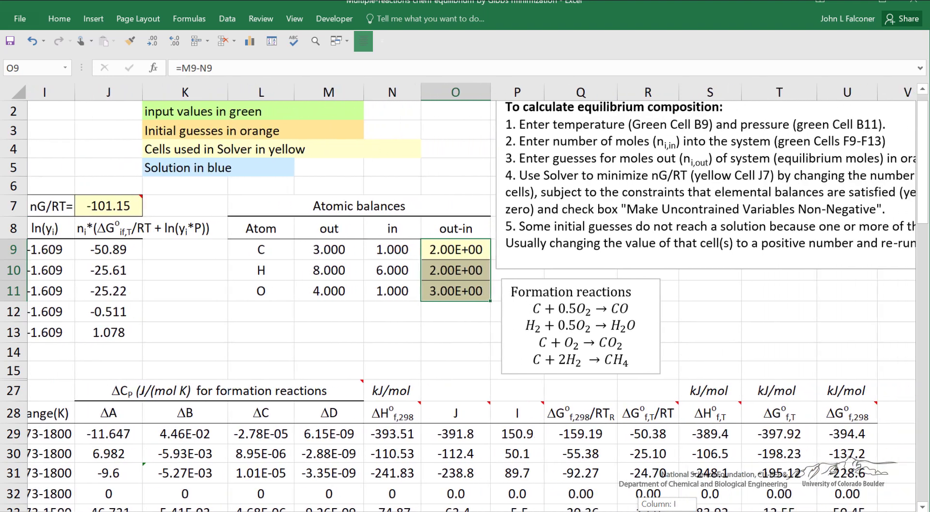
scroll(472, 298, "left", 8)
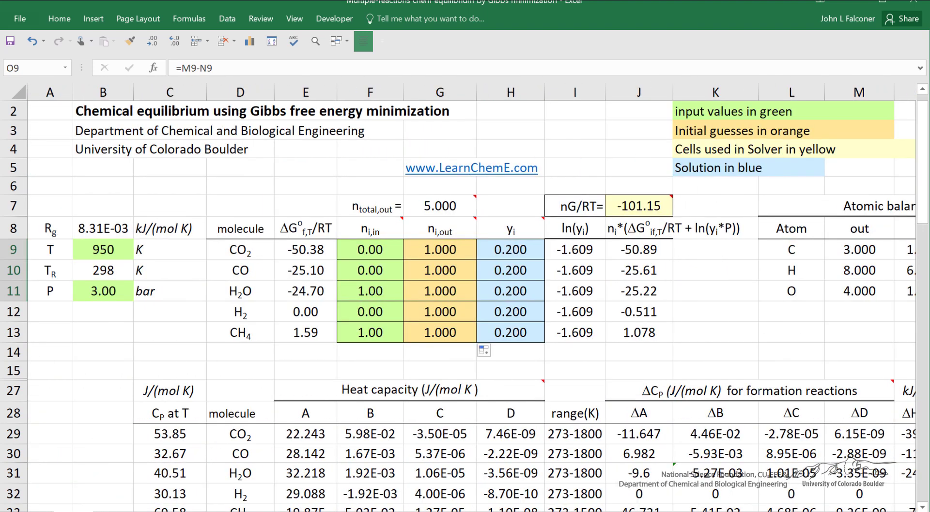
left_click_drag(305, 250, 305, 333)
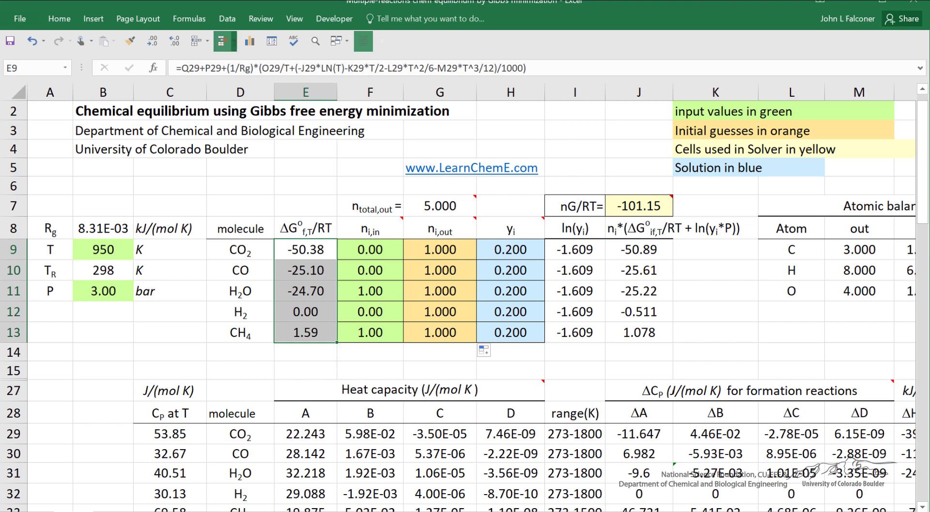
Run Solver with GRG Nonlinear to minimize J7 by changing G9:G13, with O9:O11 constrained to 0, and keep the Solver solution
left_click(227, 18)
left_click(864, 35)
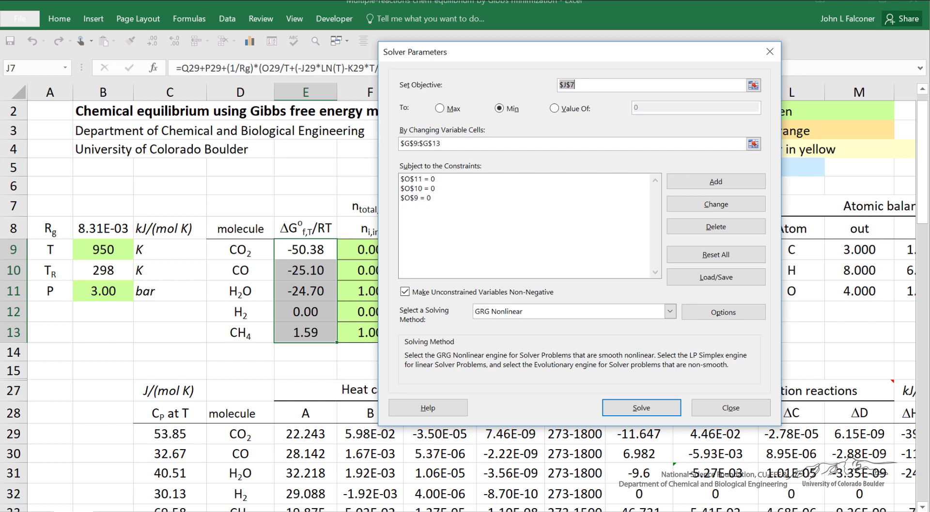
left_click_drag(536, 47, 676, 78)
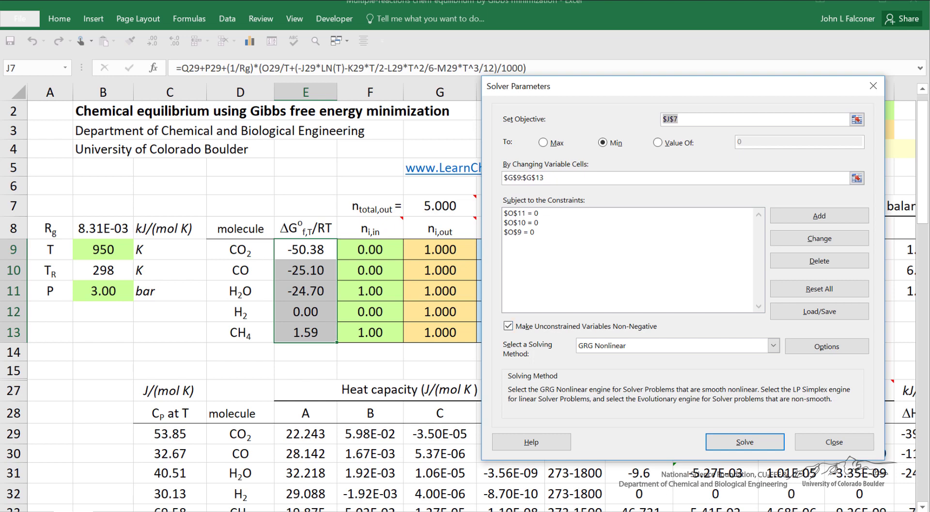
key("Return")
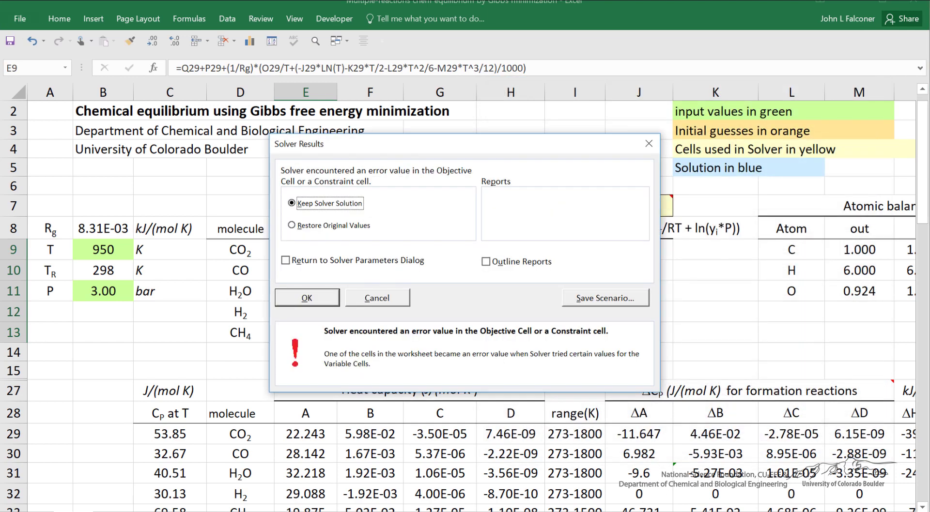
key("Return")
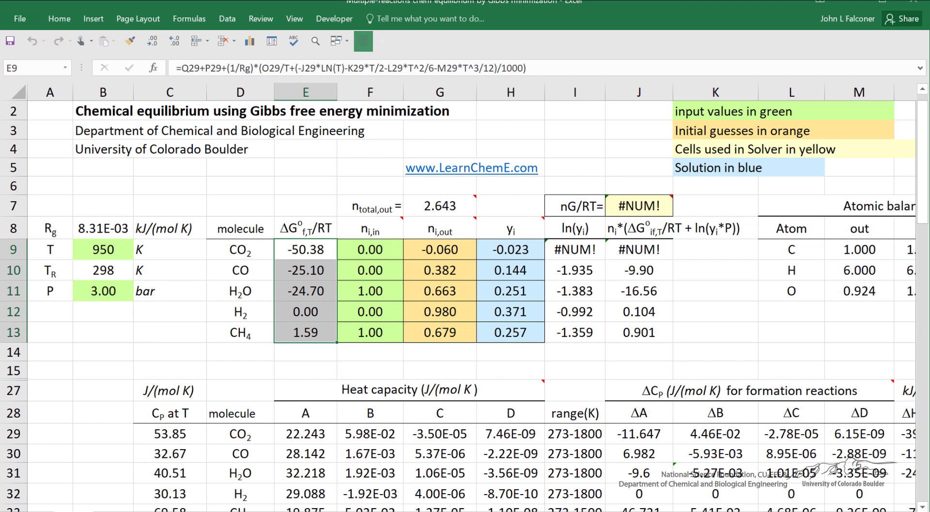
Set the CO2 outlet moles guess in G9 to 0.5
left_click(439, 249)
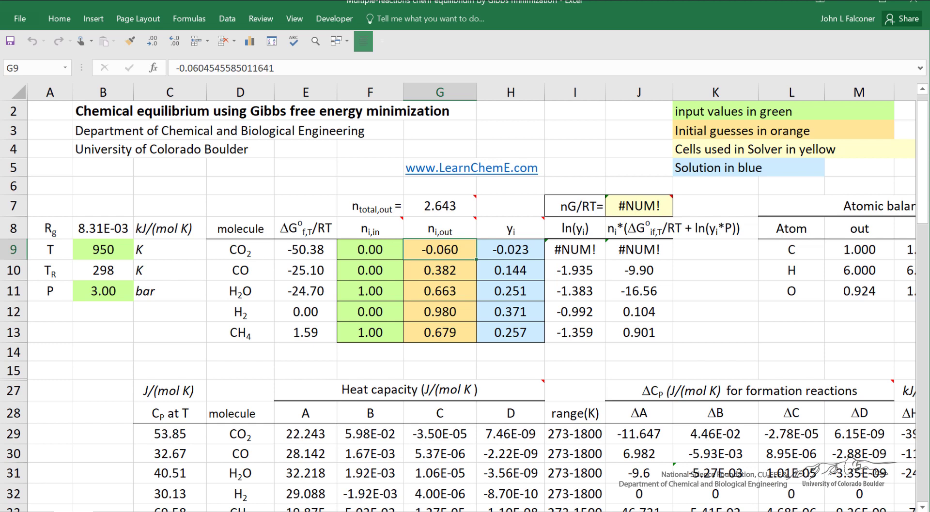
type(".5")
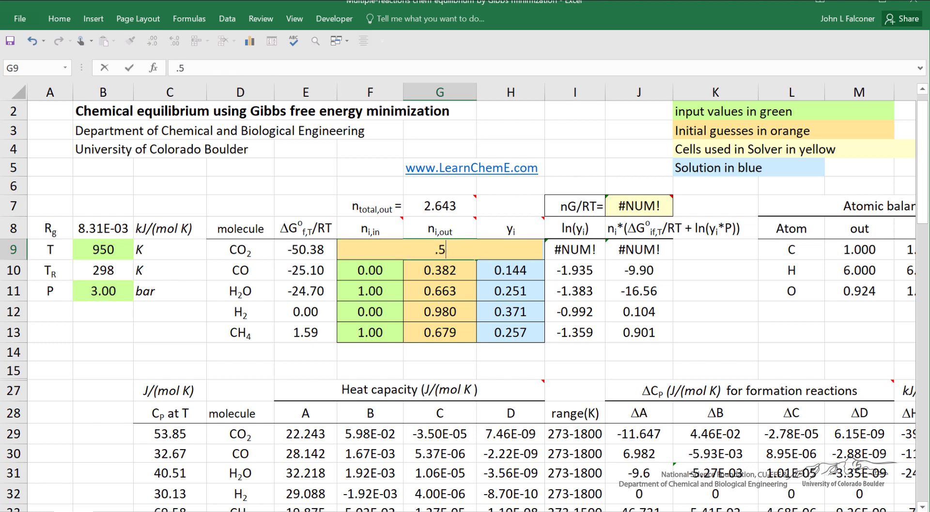
key("Return")
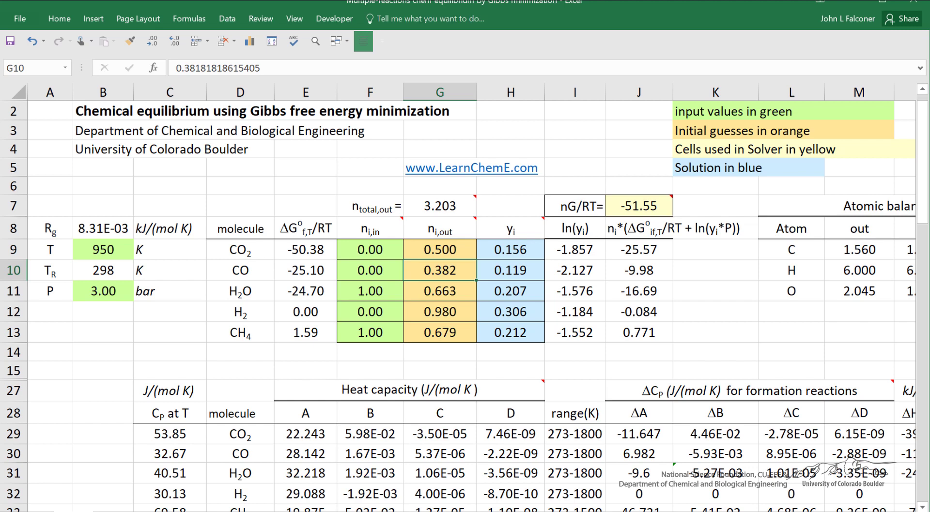
Rerun Solver with the same objective and constraints, and keep the Solver solution
left_click(227, 18)
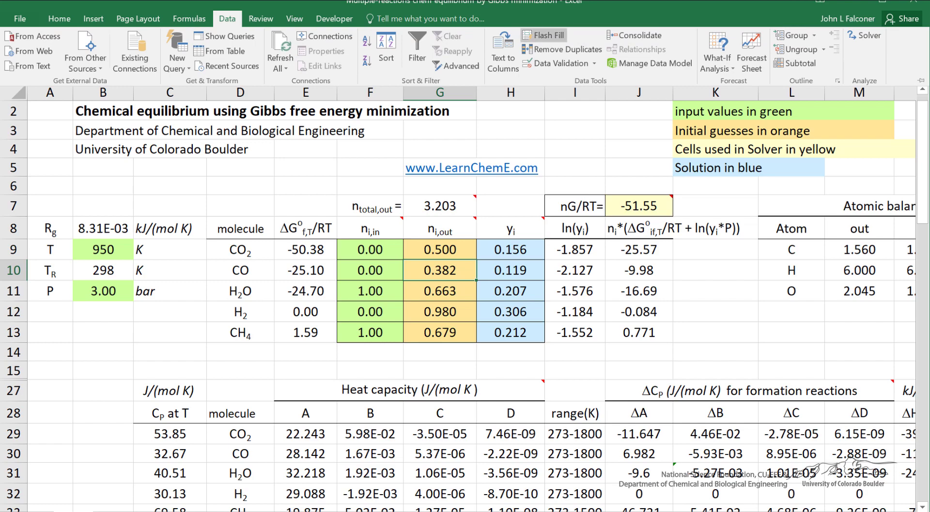
left_click(865, 35)
left_click(694, 500)
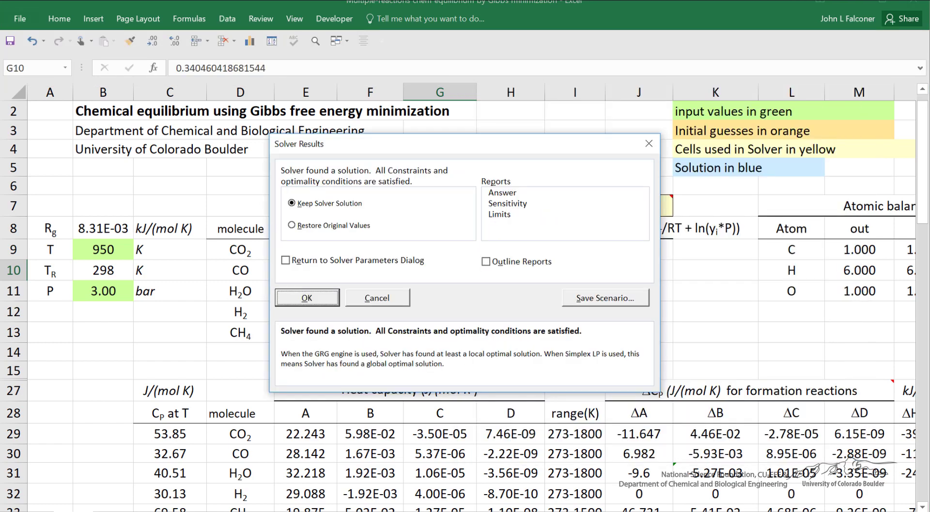
key("Return")
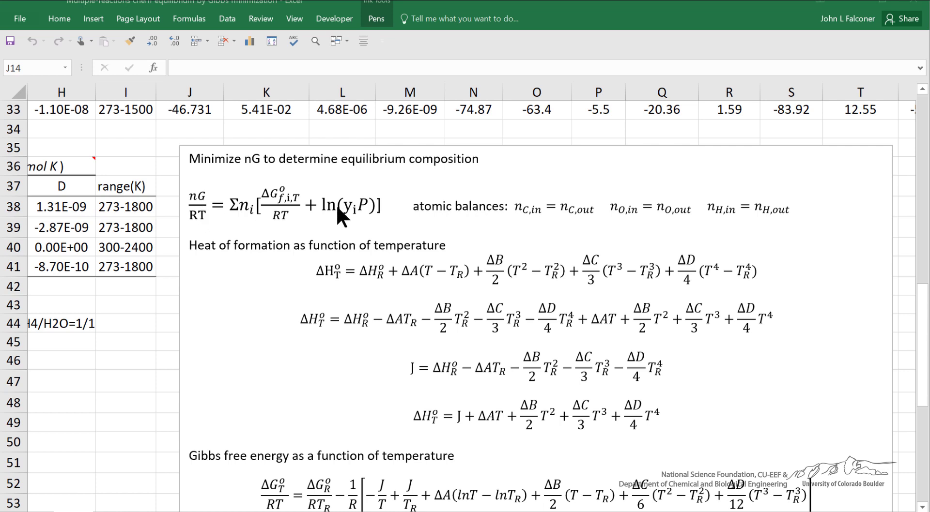
Review the heat of formation and Gibbs free energy equations, the comparison with the web equilibrium calculator, and the nG/RT result
left_click(924, 305)
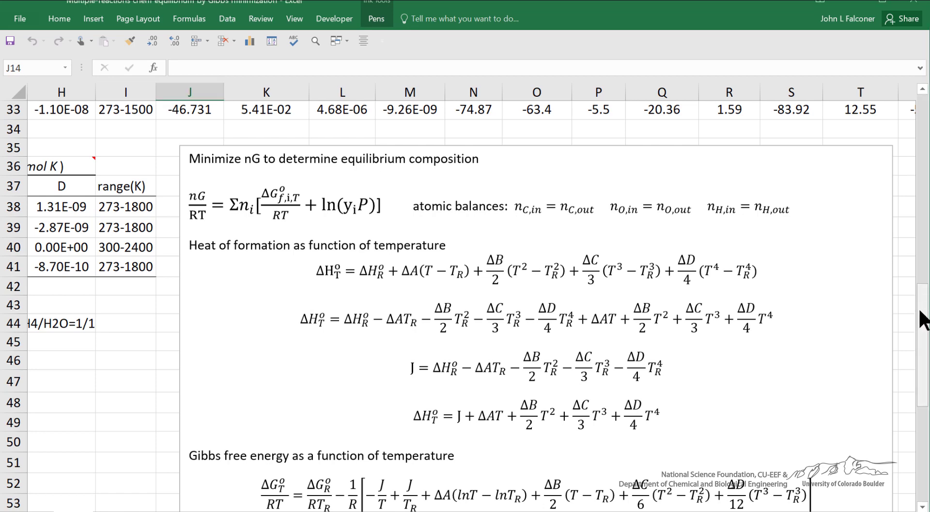
left_click_drag(925, 315, 925, 347)
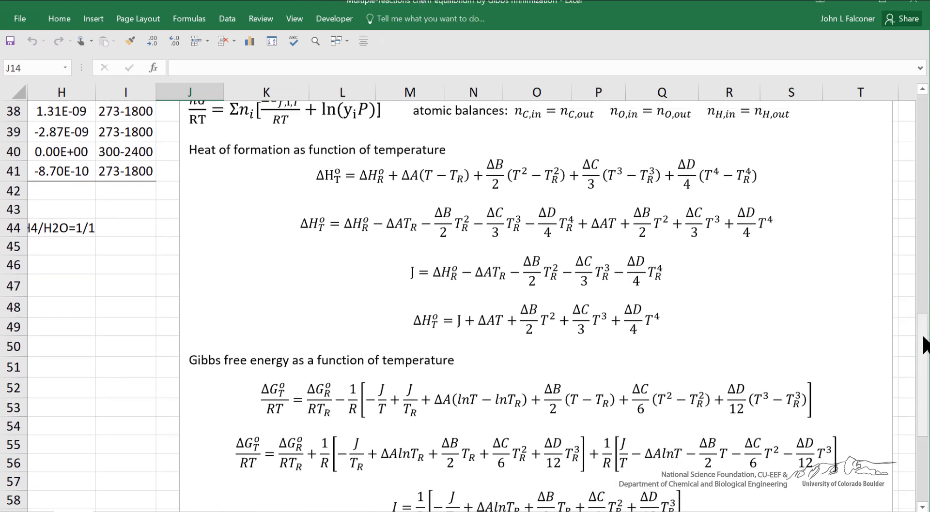
scroll(158, 309, "left", 7)
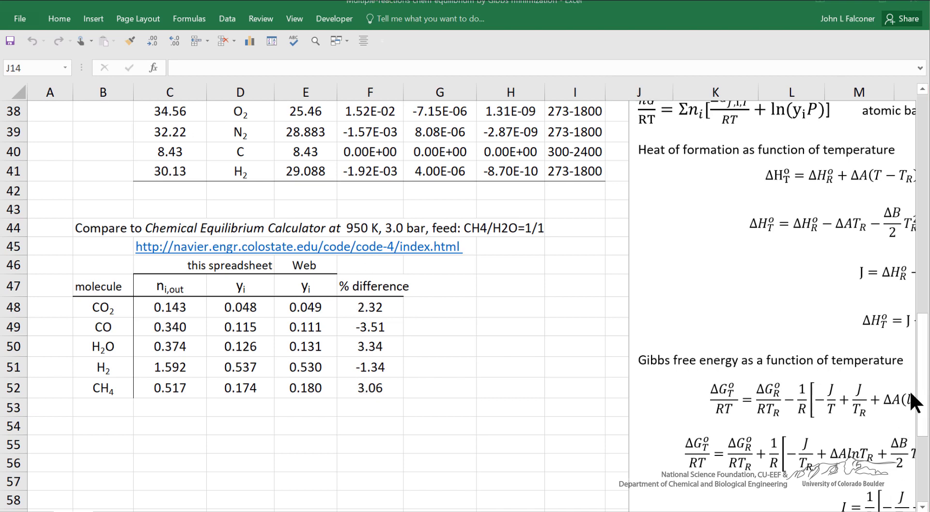
left_click_drag(924, 334, 927, 102)
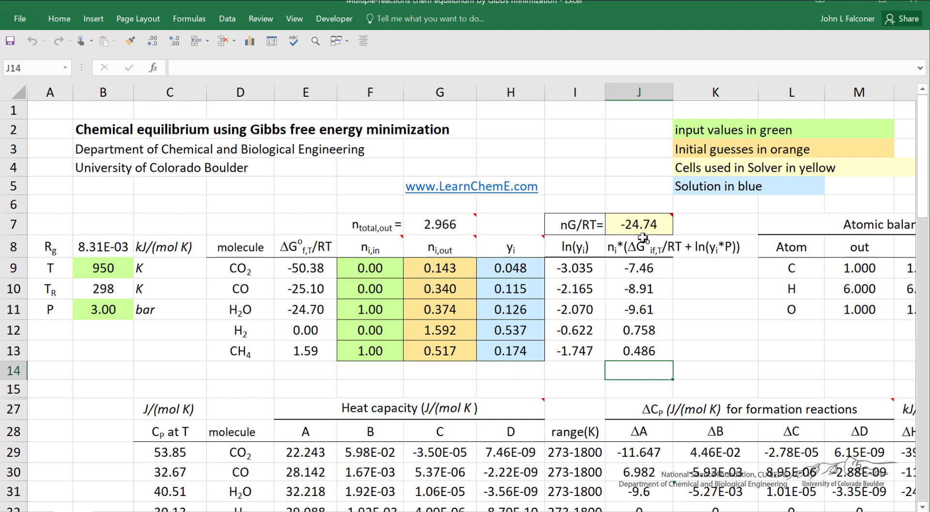
mouse_move(636, 227)
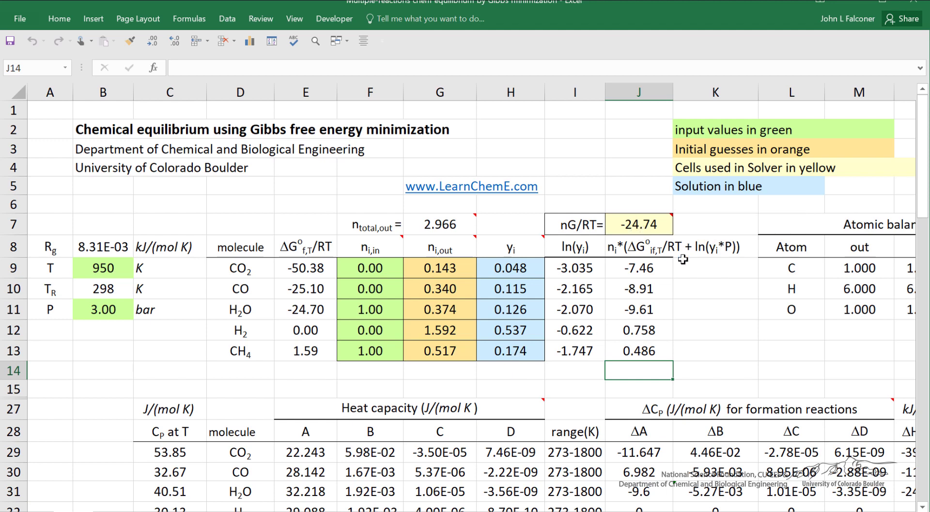